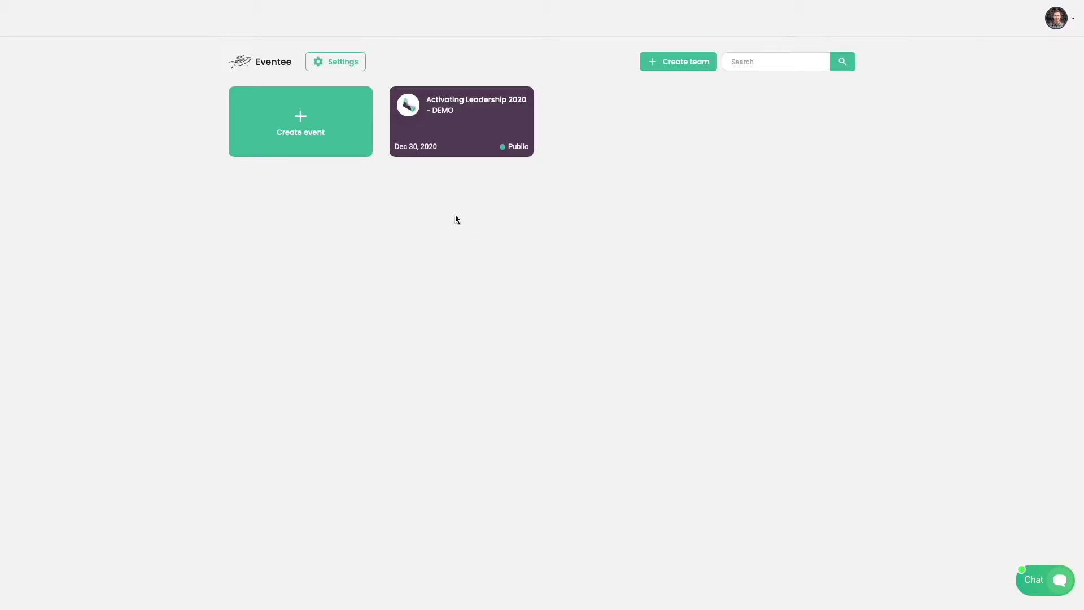
# Step: Start a new event named 'Activating Leadership' with a start date of 1 May 2021
pyautogui.click(359, 133)
pyautogui.click(540, 76)
pyautogui.write('Activating Leadership')
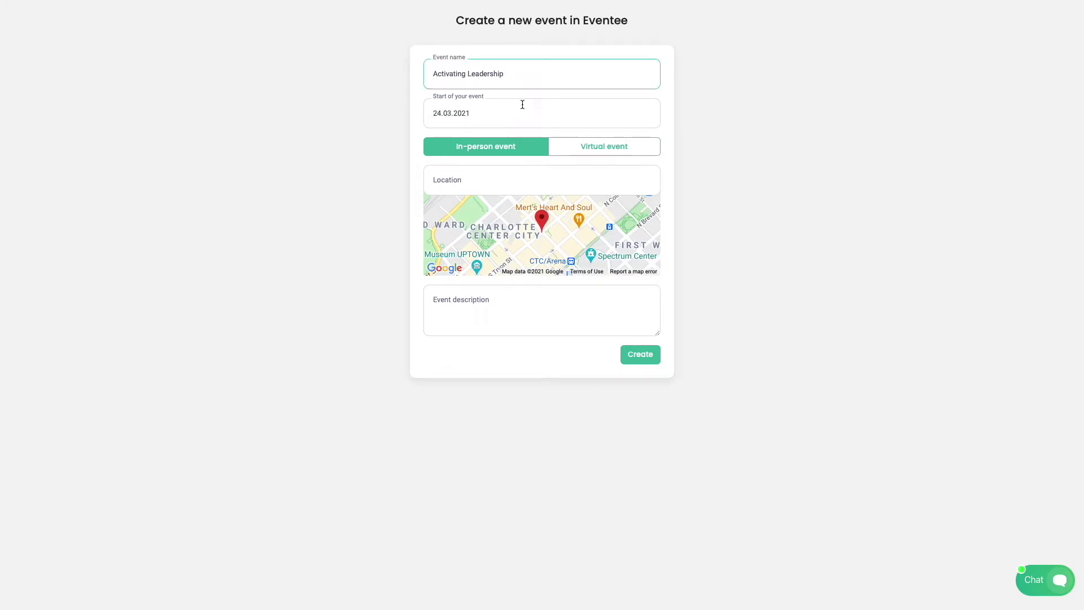
pyautogui.click(523, 107)
pyautogui.click(612, 145)
pyautogui.click(613, 147)
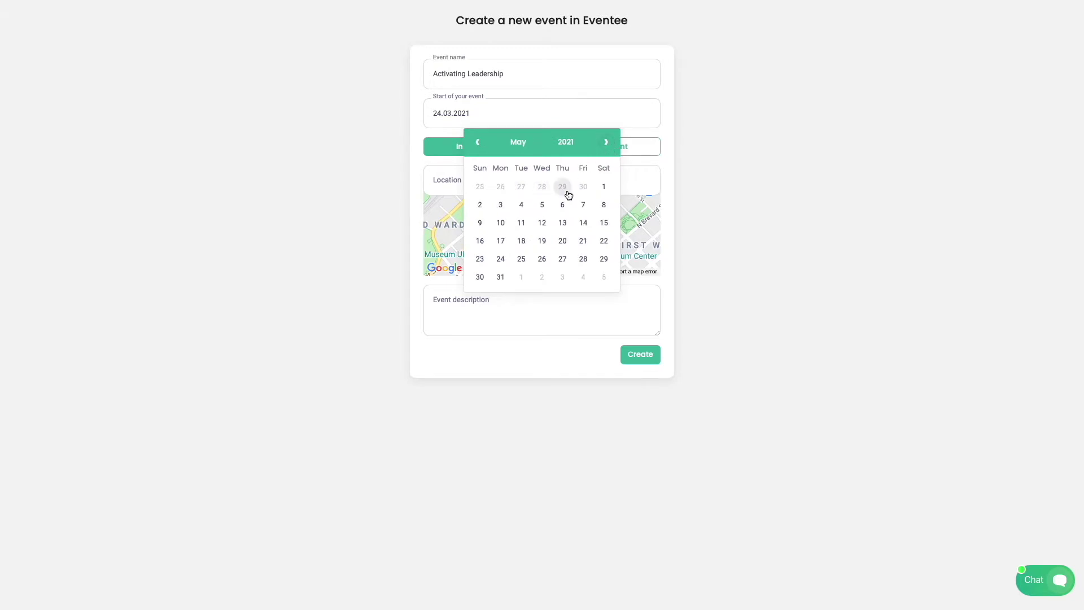
pyautogui.click(603, 187)
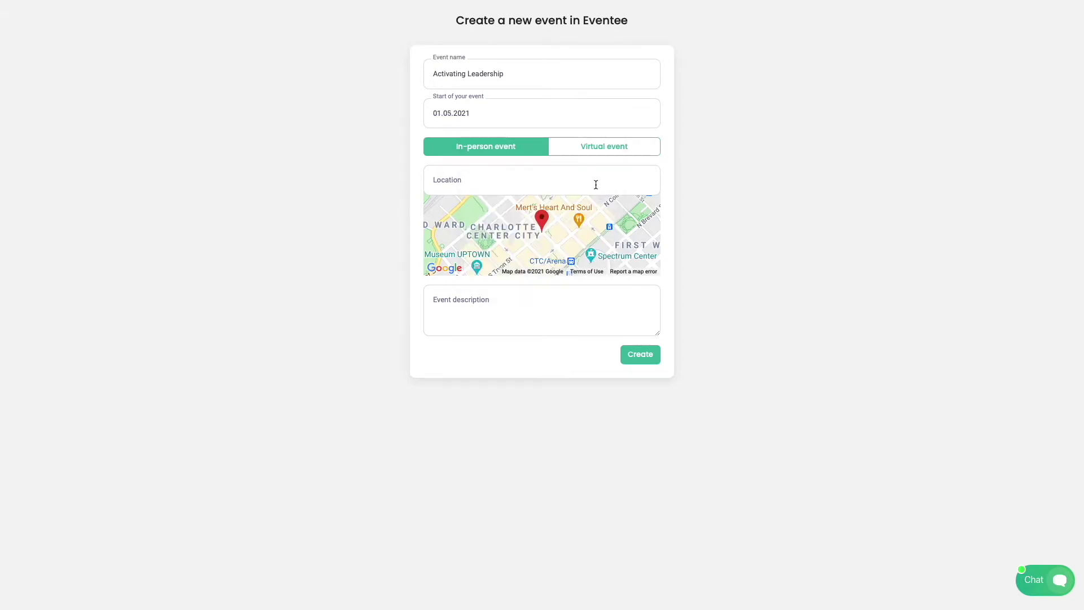
# Step: Make it a virtual event in Brno, Czechia, with the description 'Awesome event!'
pyautogui.click(588, 155)
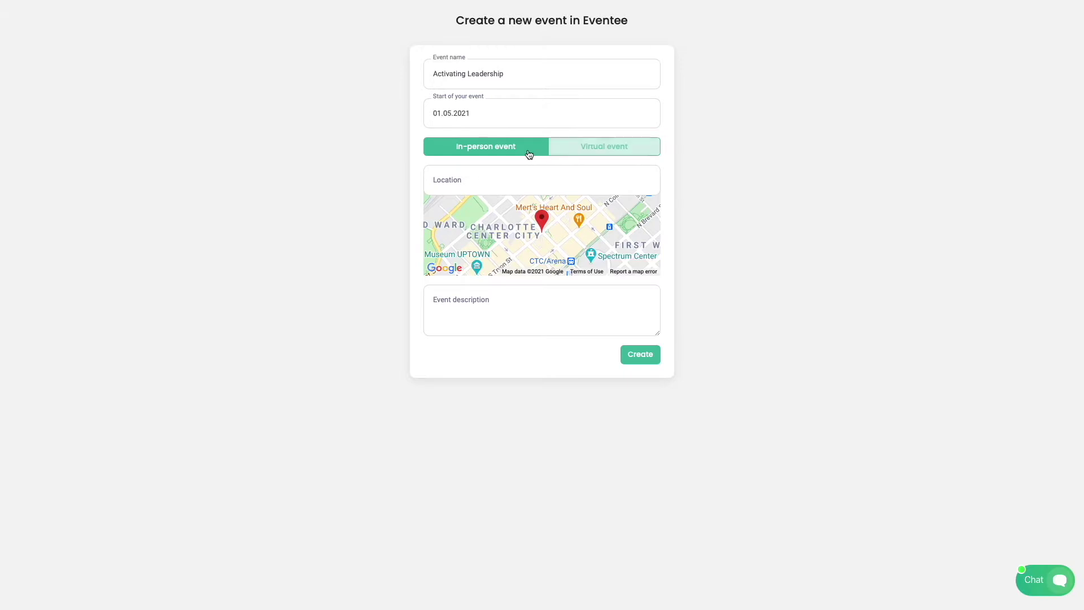
pyautogui.click(591, 147)
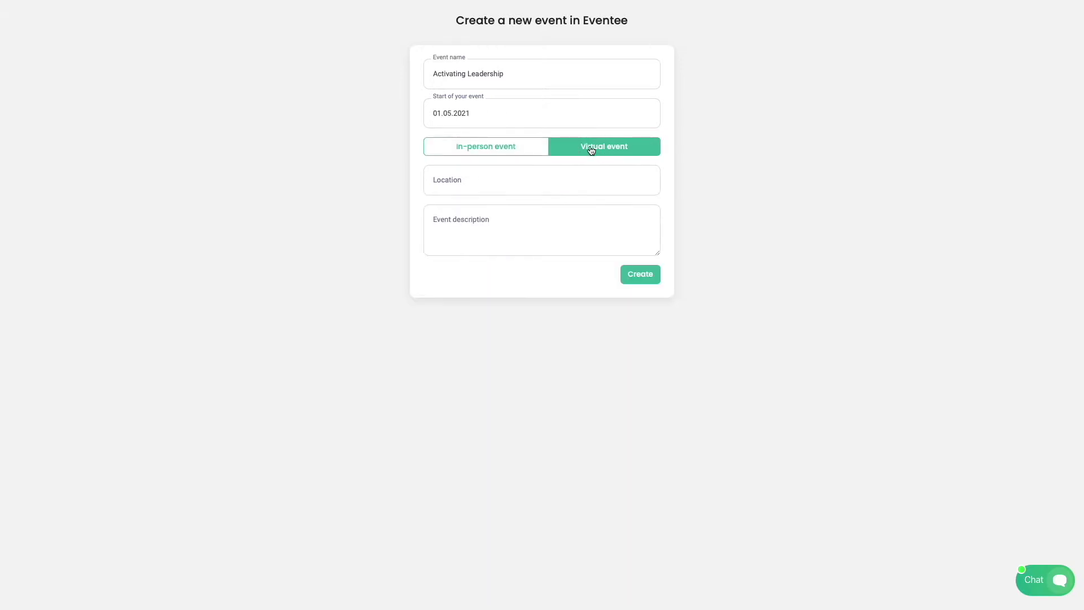
pyautogui.click(553, 178)
pyautogui.write('Brno')
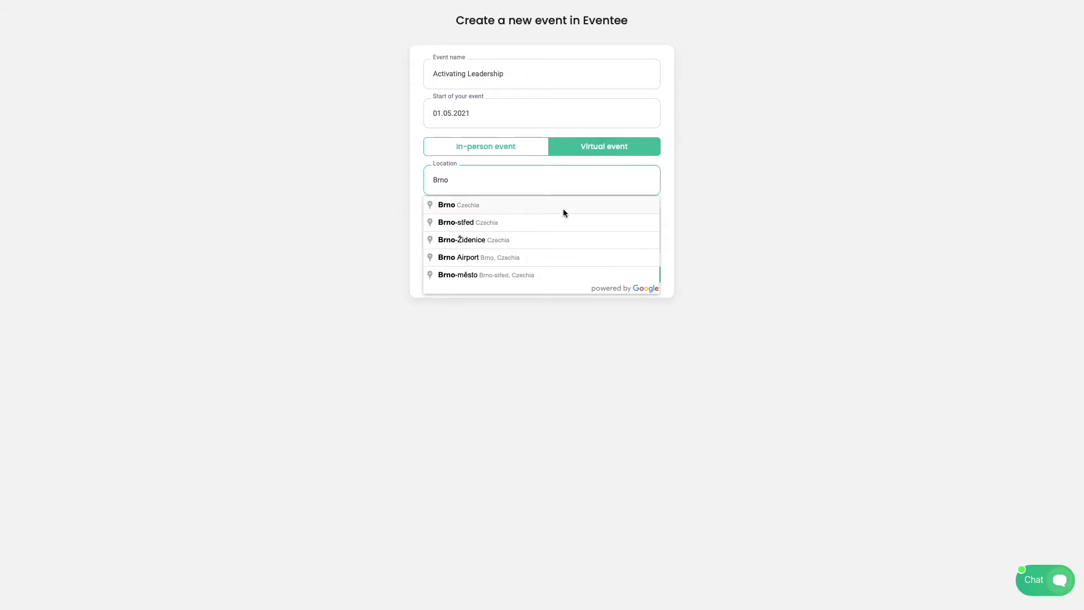
pyautogui.click(563, 210)
pyautogui.click(535, 221)
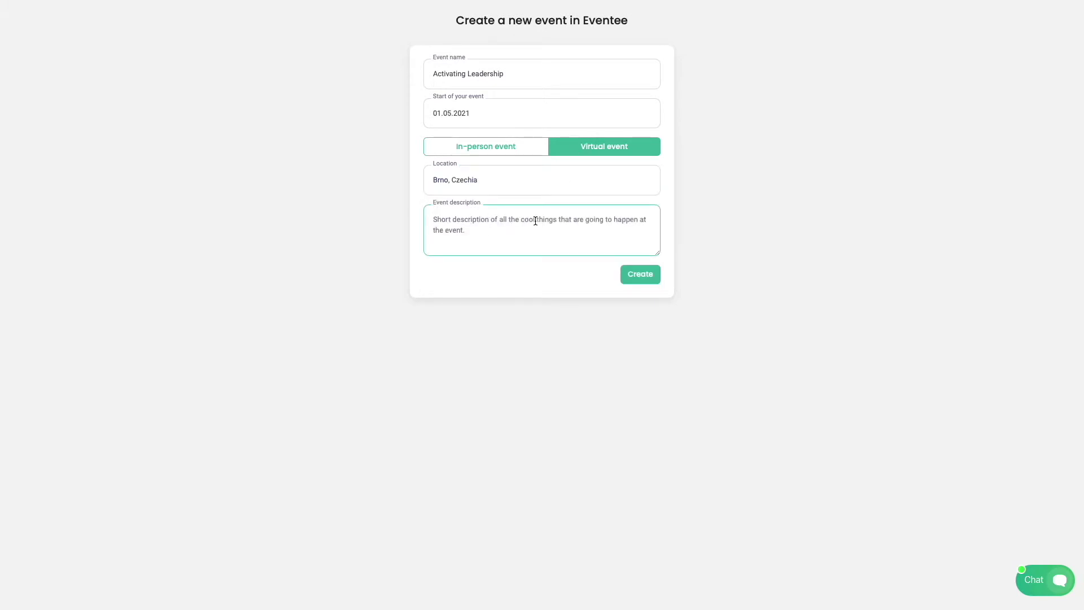
pyautogui.write('Awesome event!')
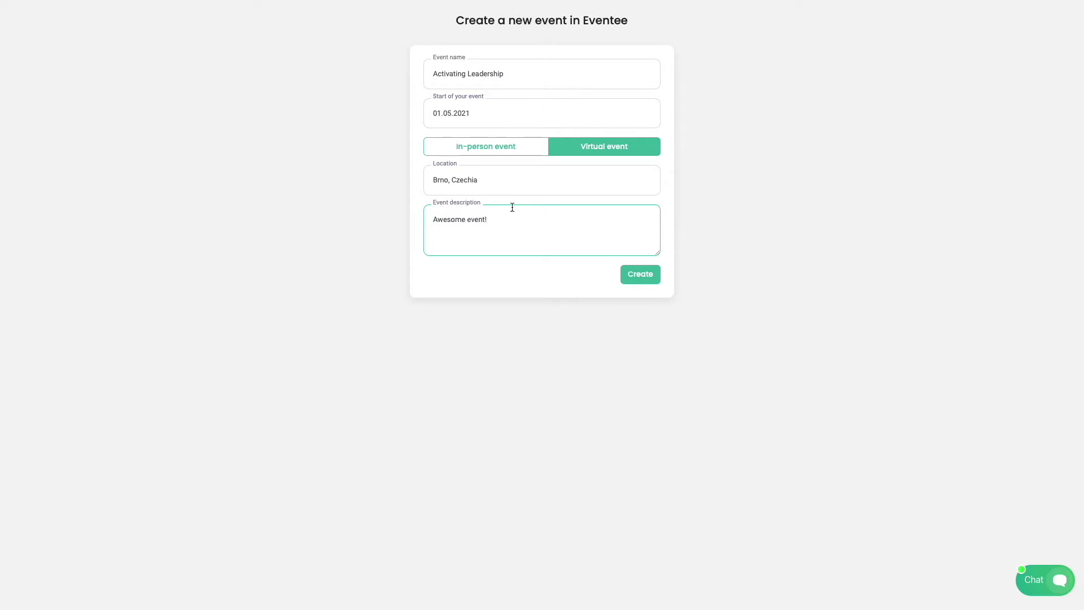
# Step: Create the event and start a Main Stage session named 'My first session'
pyautogui.click(658, 279)
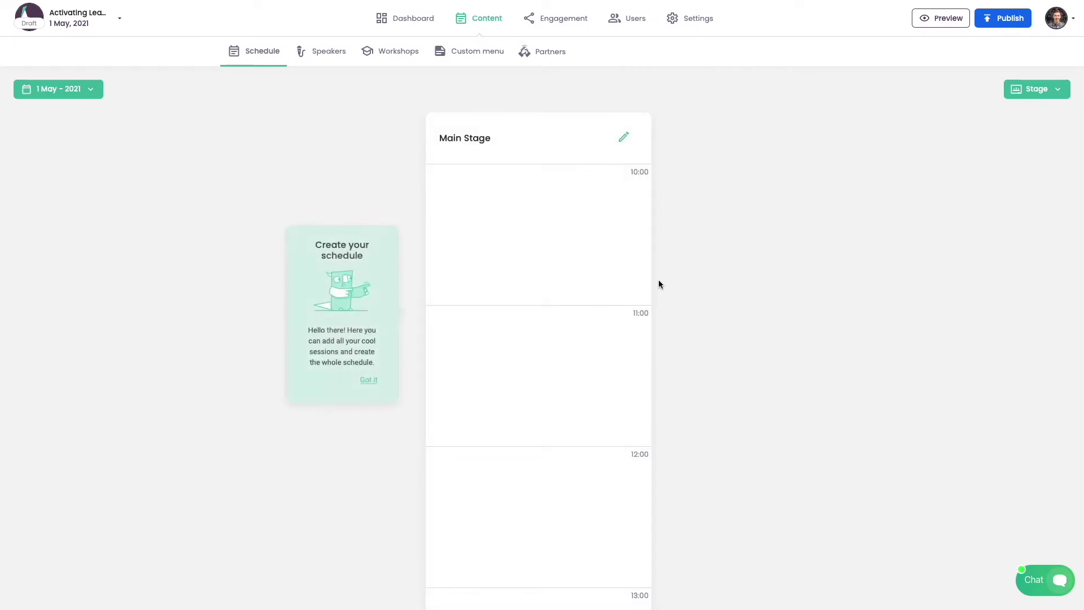
pyautogui.click(529, 202)
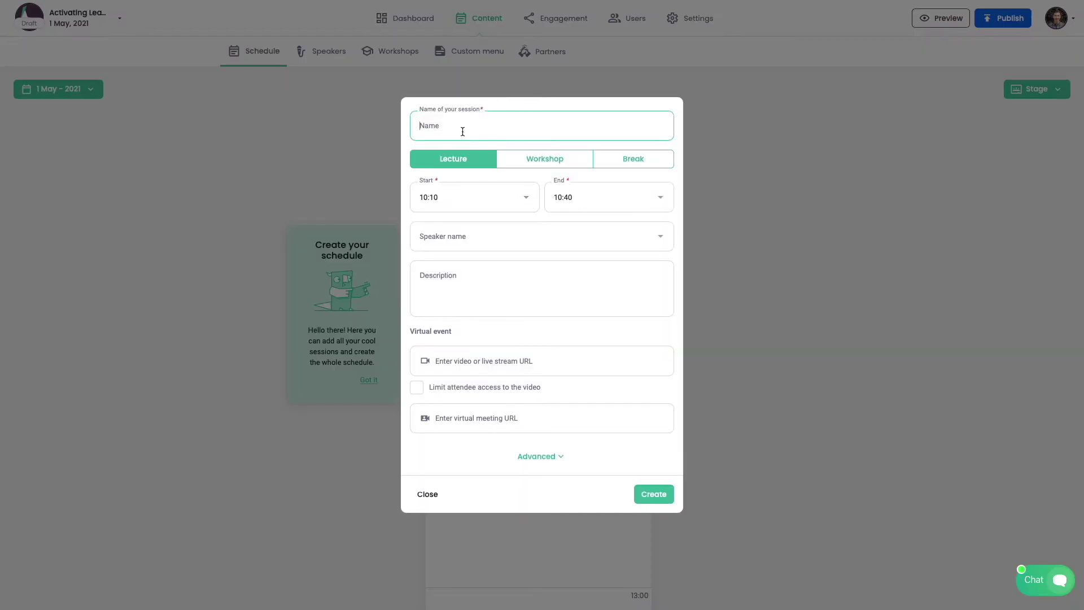
pyautogui.write('My first session')
# Step: Try the session types and review the speaker, description, stream and meeting-link fields
pyautogui.click(515, 160)
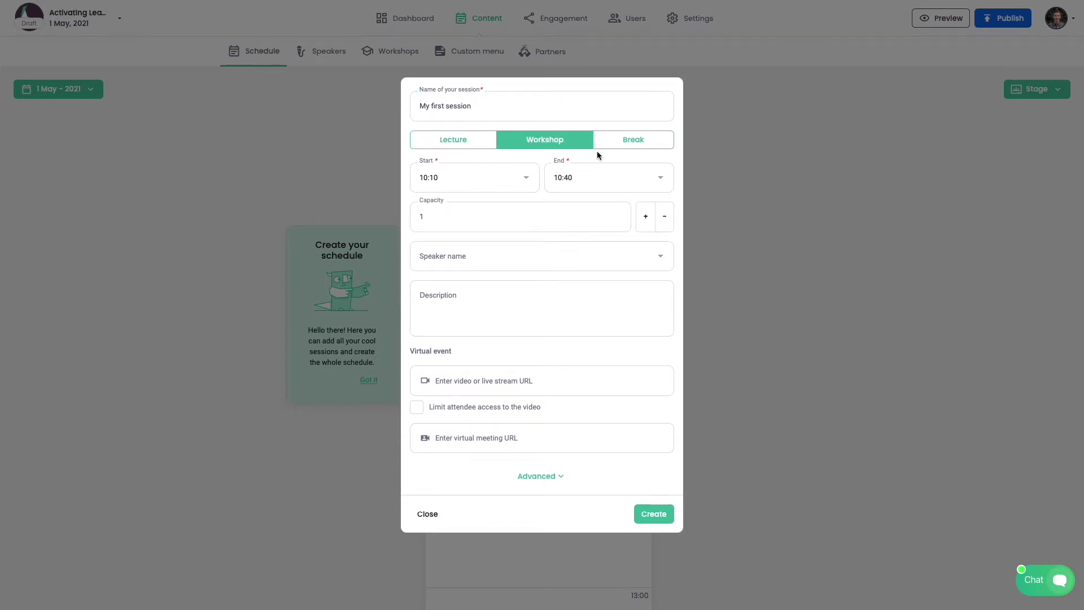
pyautogui.click(601, 143)
pyautogui.click(449, 253)
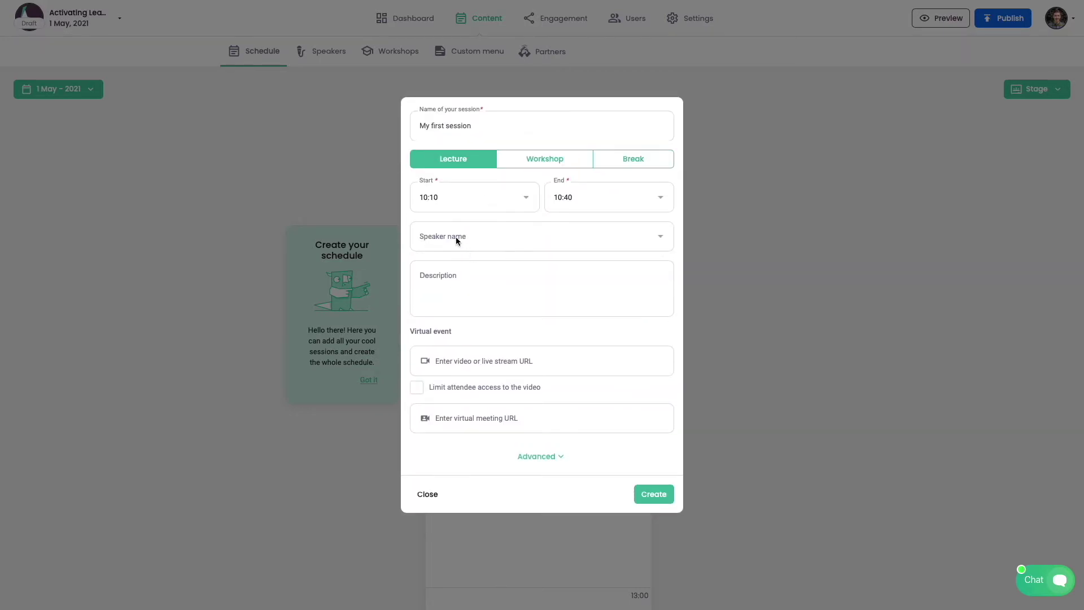
pyautogui.click(433, 237)
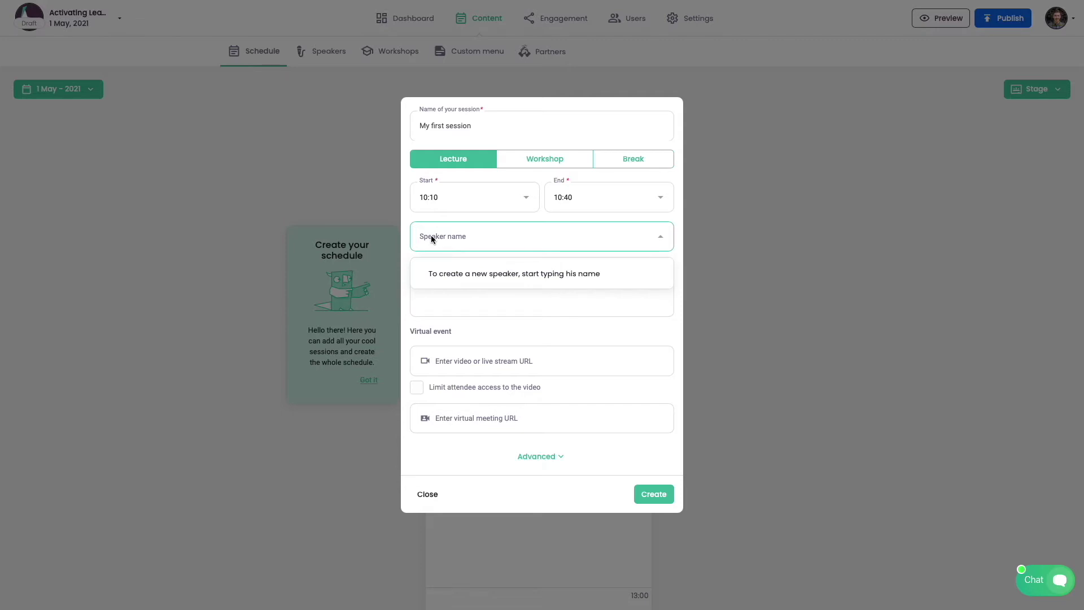
pyautogui.click(465, 294)
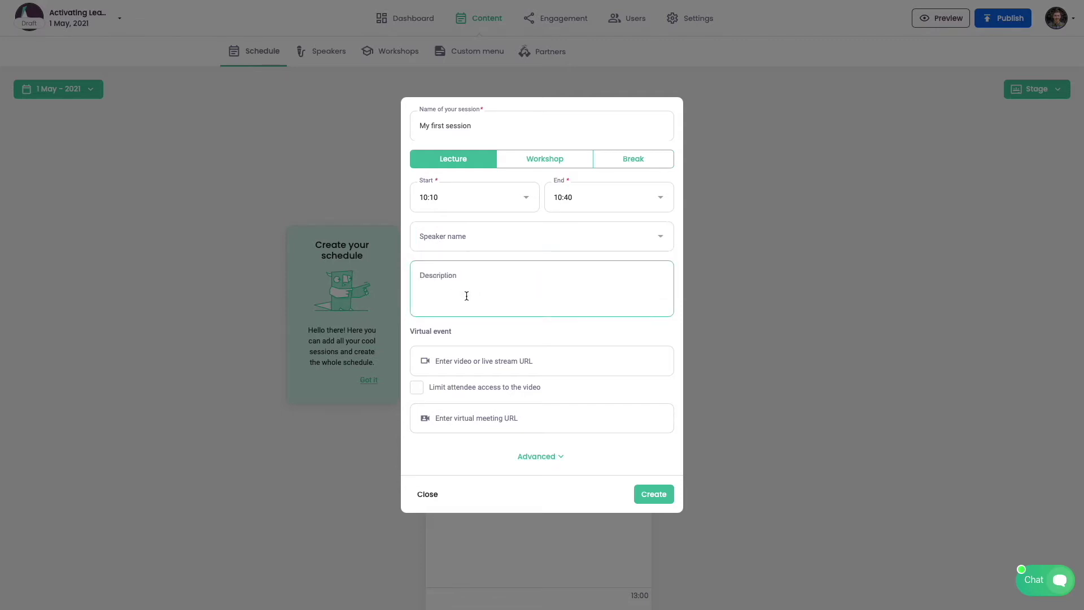
pyautogui.click(469, 364)
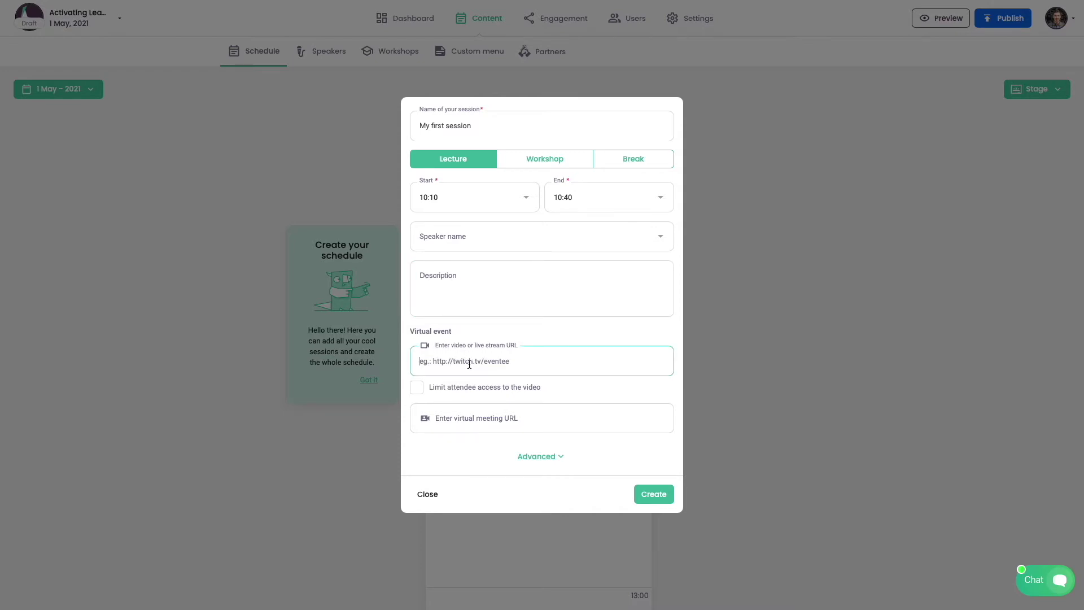
pyautogui.click(481, 415)
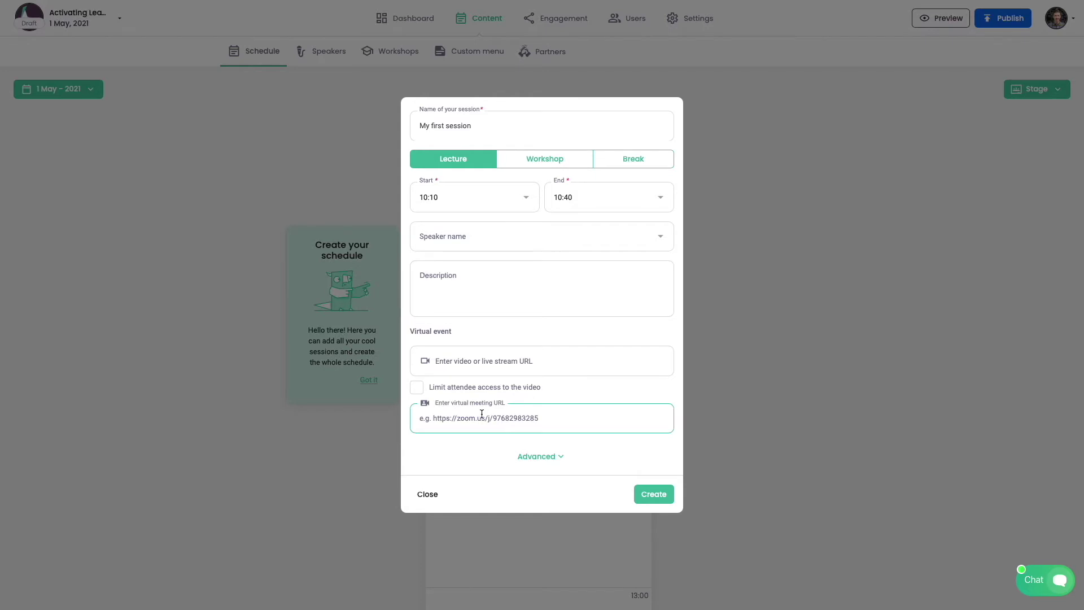
# Step: Under advanced options, make the session a workshop with capacity 120
pyautogui.click(524, 456)
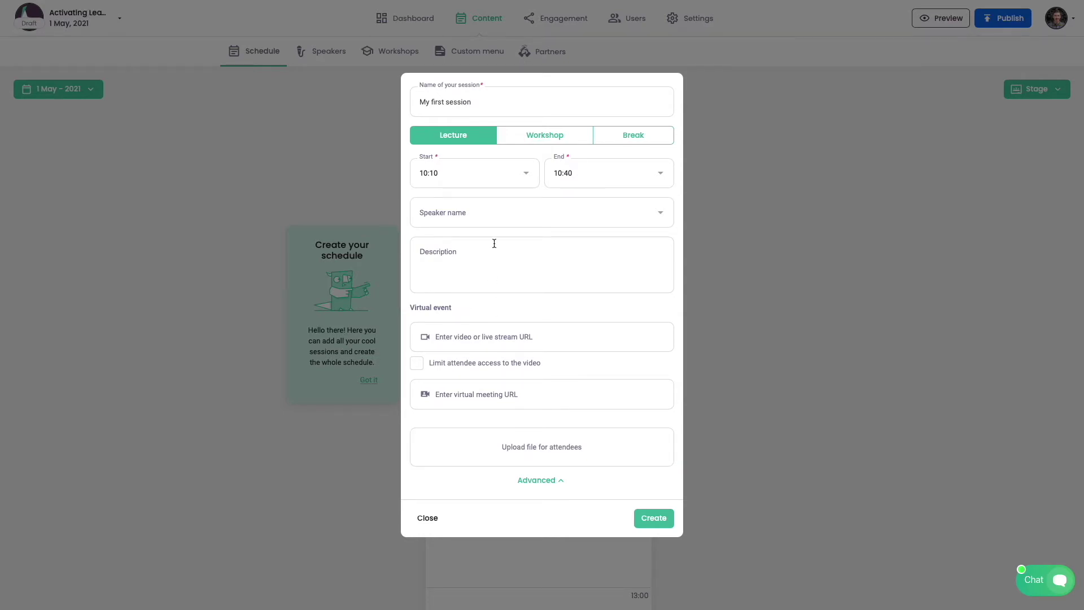
pyautogui.click(526, 137)
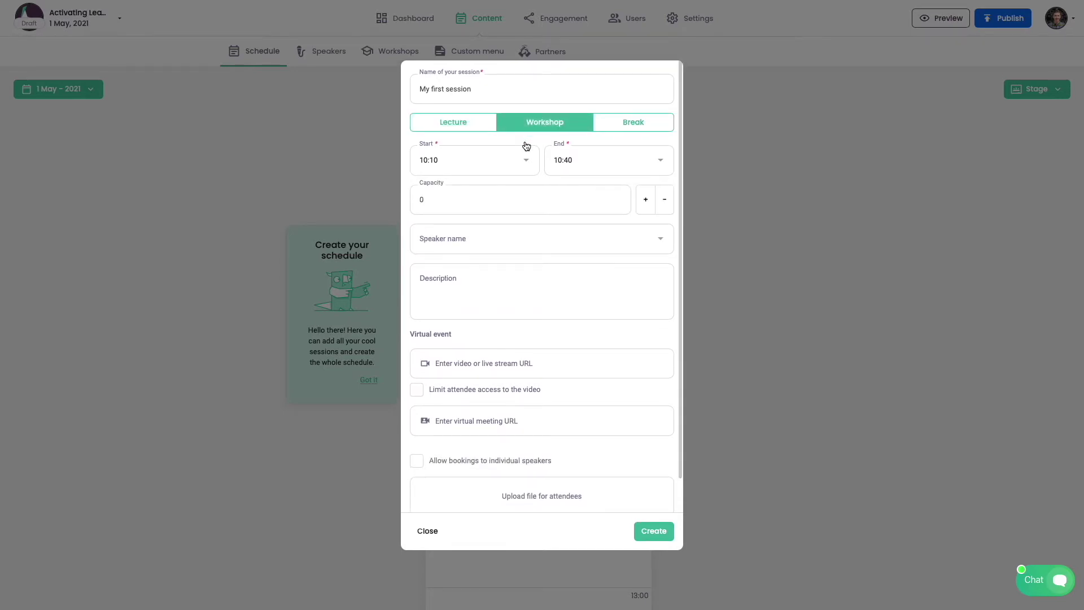
pyautogui.click(460, 199)
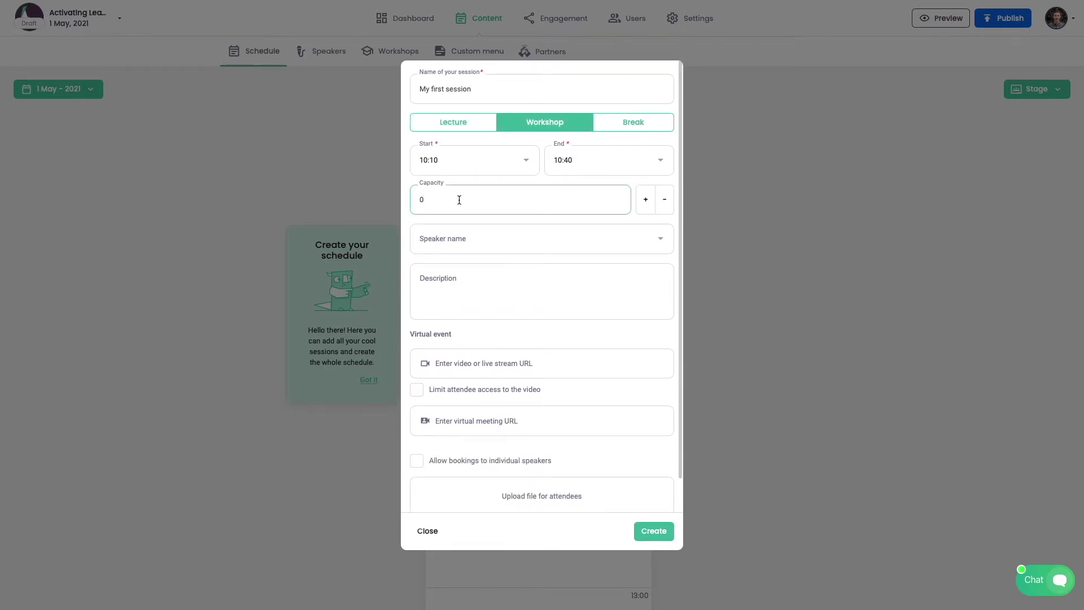
pyautogui.write('120')
# Step: Save the session and add a second event day, 2 May 2021
pyautogui.click(638, 531)
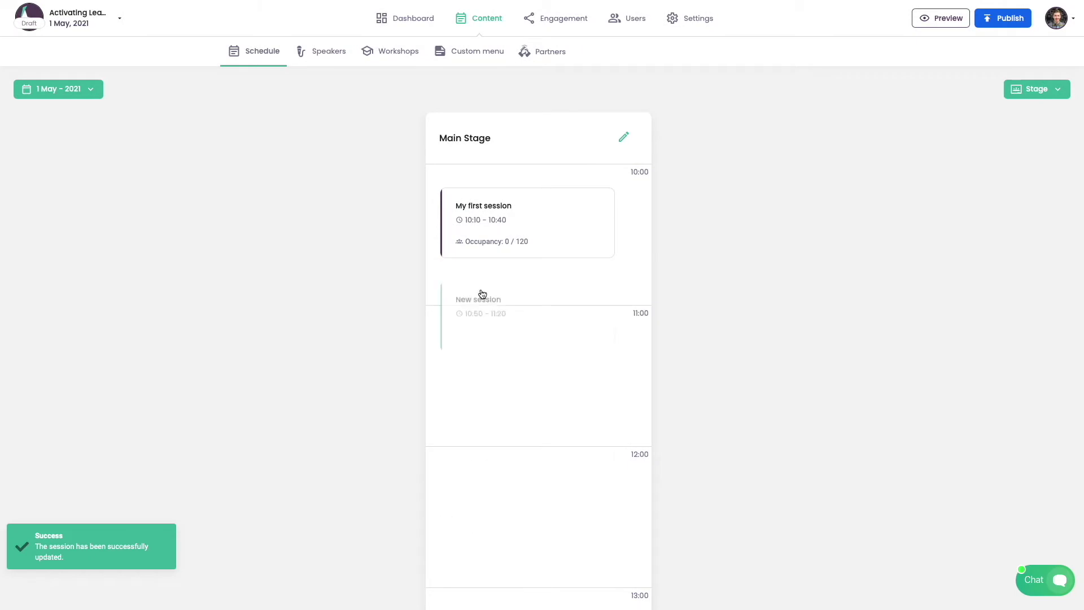
pyautogui.click(91, 88)
pyautogui.click(85, 150)
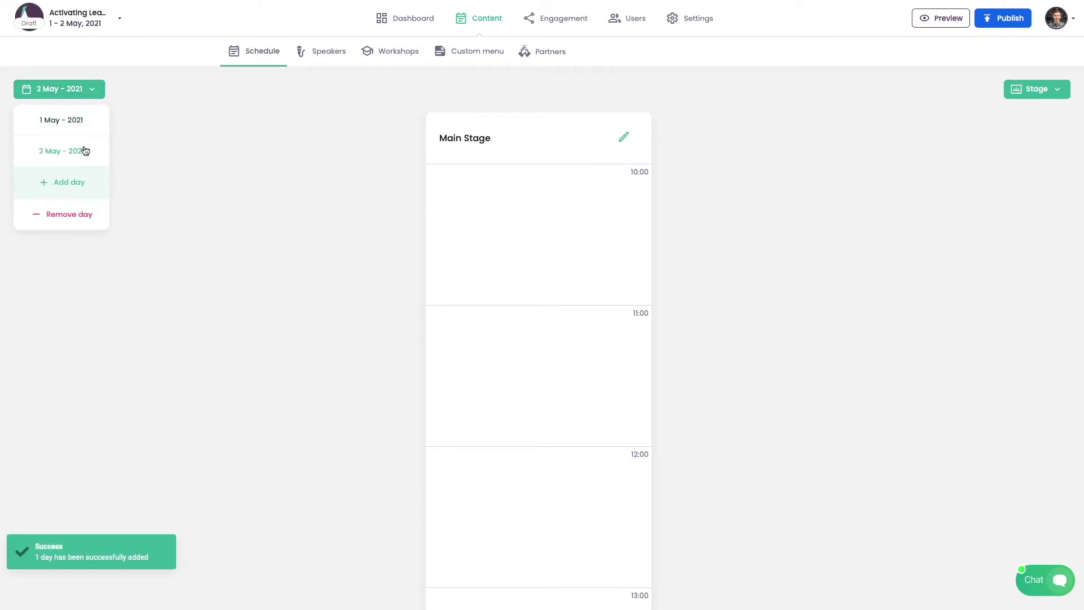
pyautogui.click(180, 144)
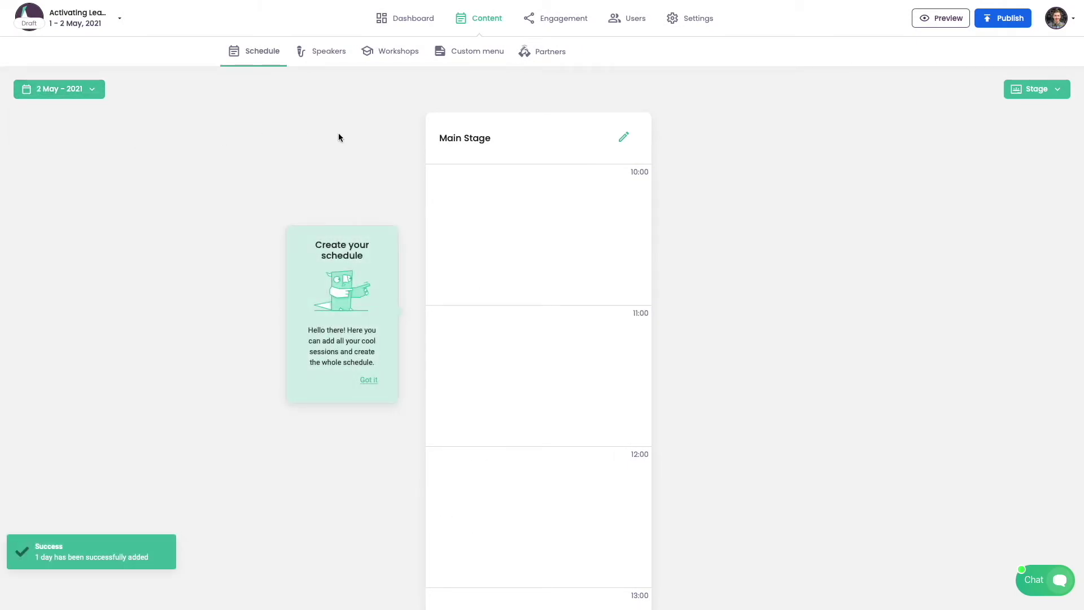
# Step: Add a new stage named 'Second stage'
pyautogui.click(1036, 90)
pyautogui.click(1050, 120)
pyautogui.write('Second stage')
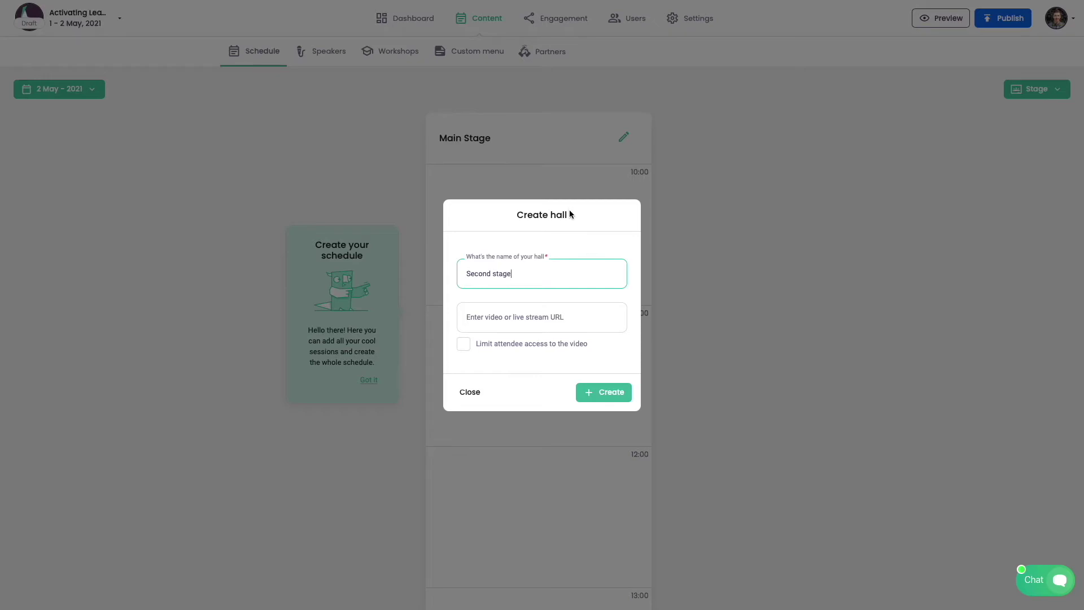
pyautogui.click(625, 390)
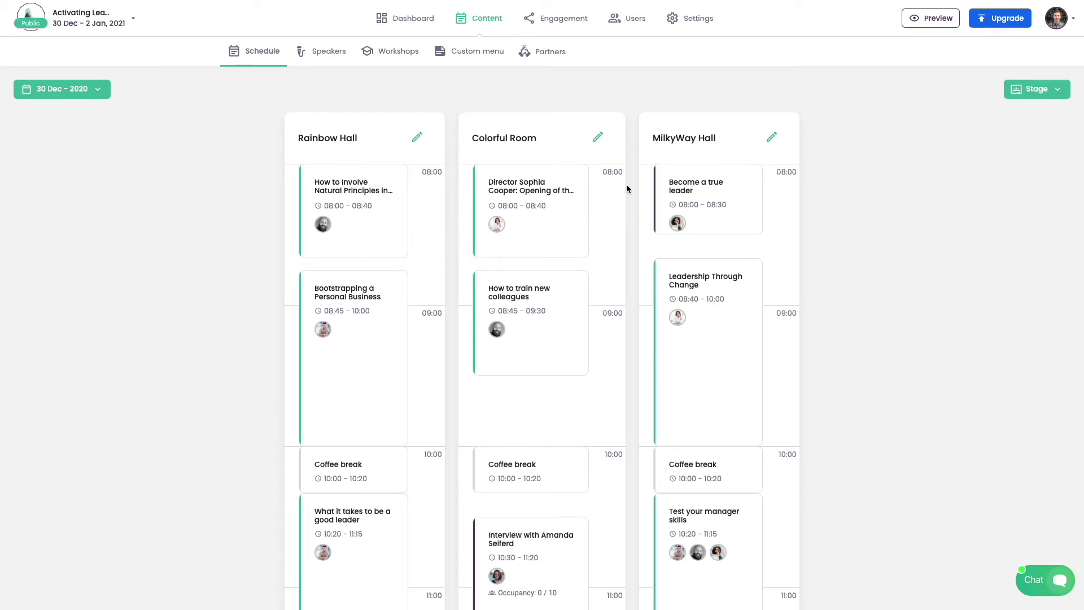
pyautogui.scroll(-4, 626, 186)
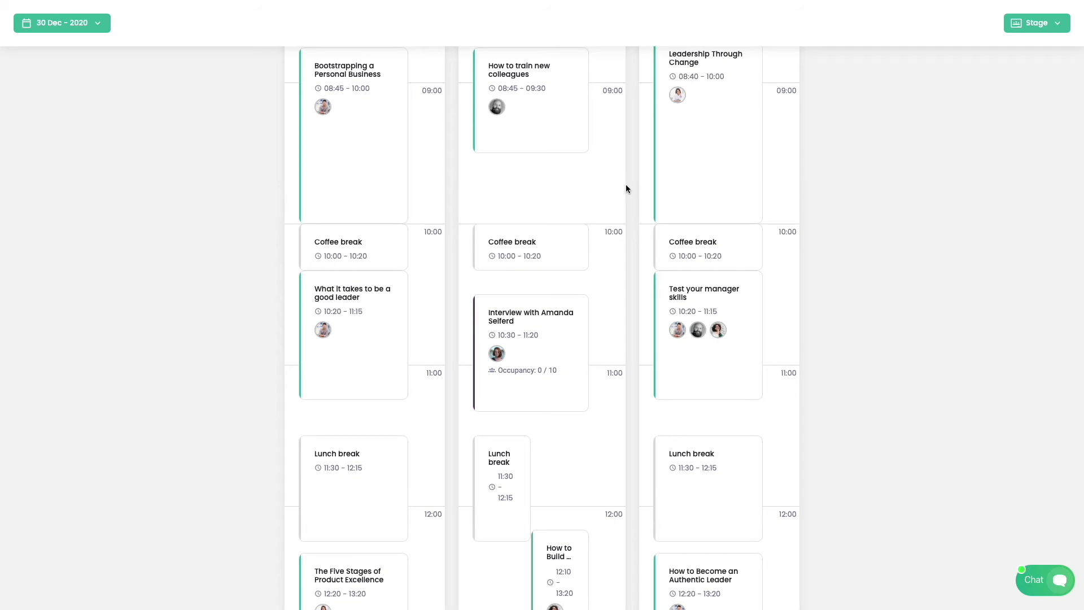
pyautogui.scroll(4, 626, 188)
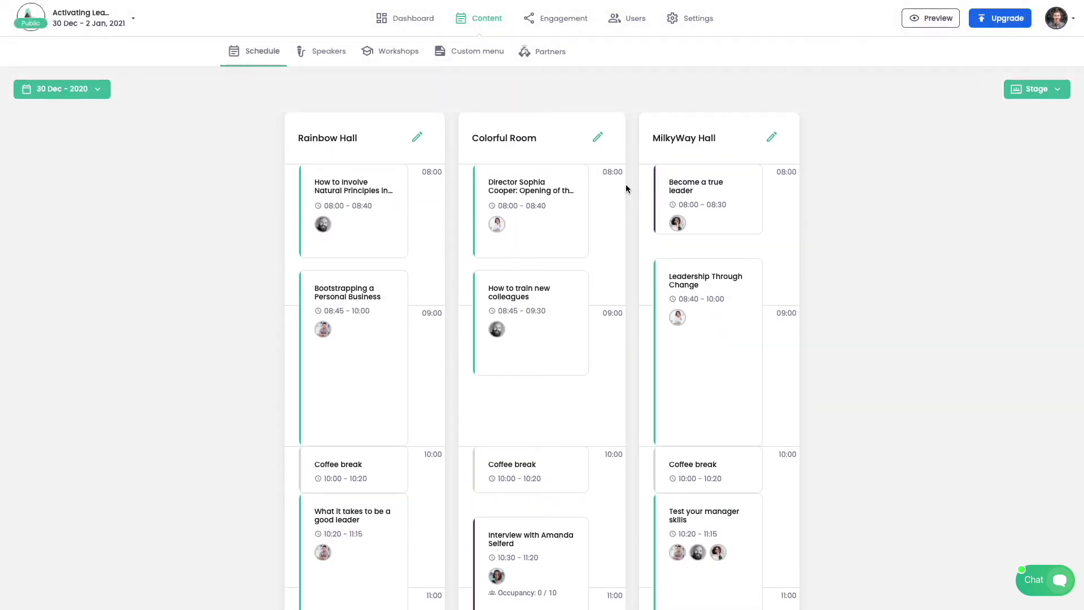
# Step: Review the first speaker's full profile and social links in the Speakers list, then close it
pyautogui.click(329, 54)
pyautogui.click(375, 167)
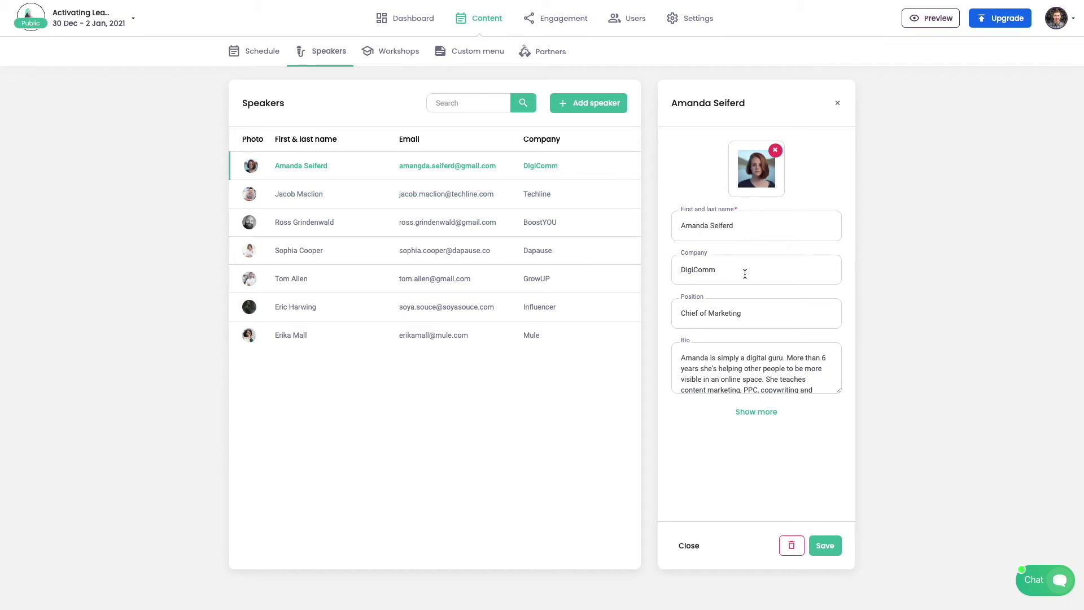
pyautogui.click(775, 415)
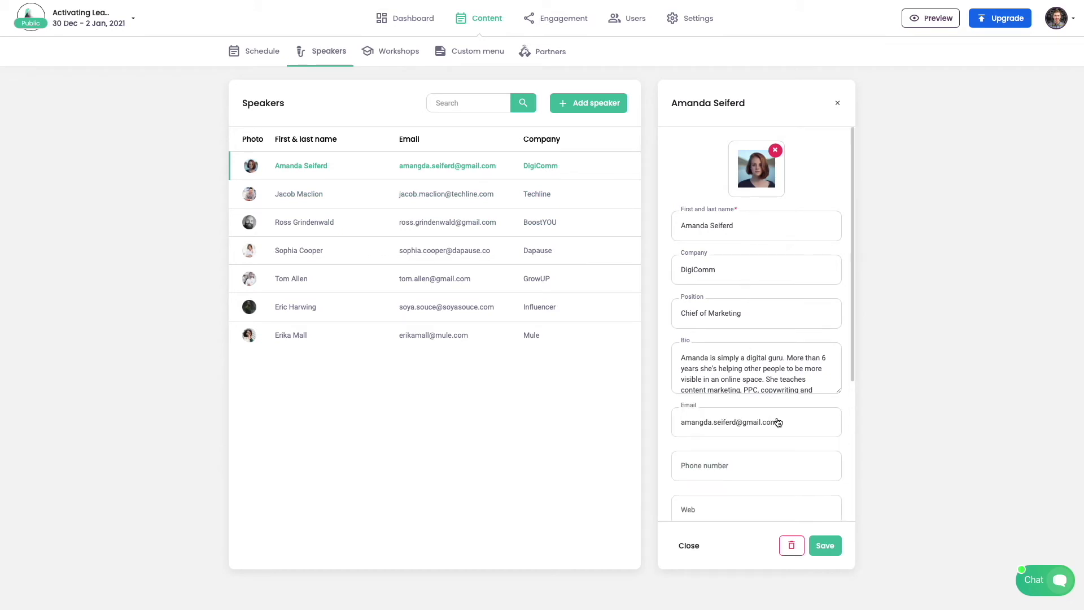
pyautogui.moveTo(852, 341); pyautogui.dragTo(856, 495)
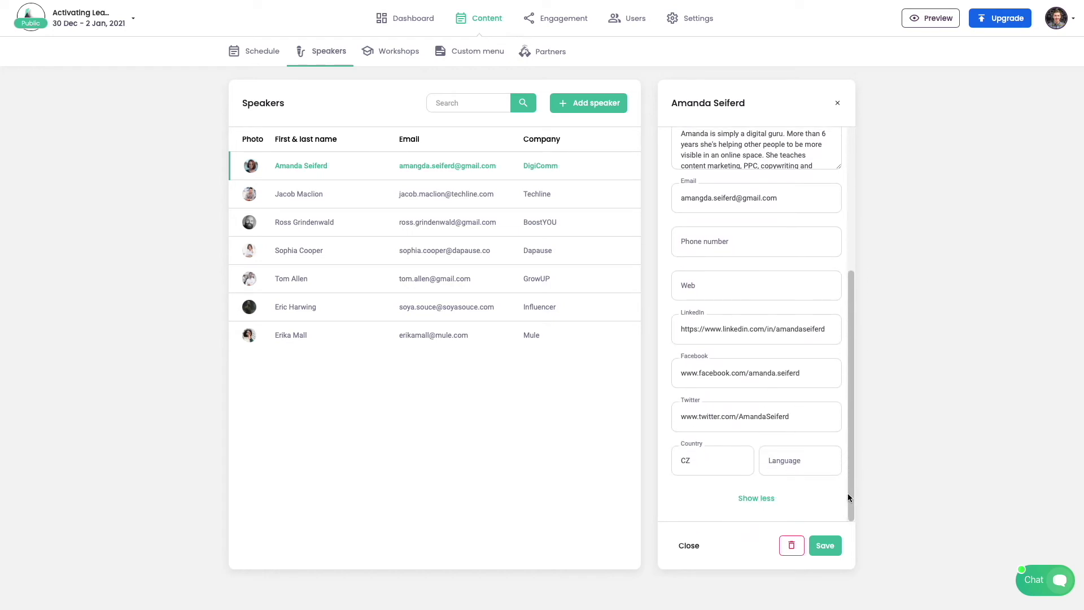
pyautogui.click(678, 545)
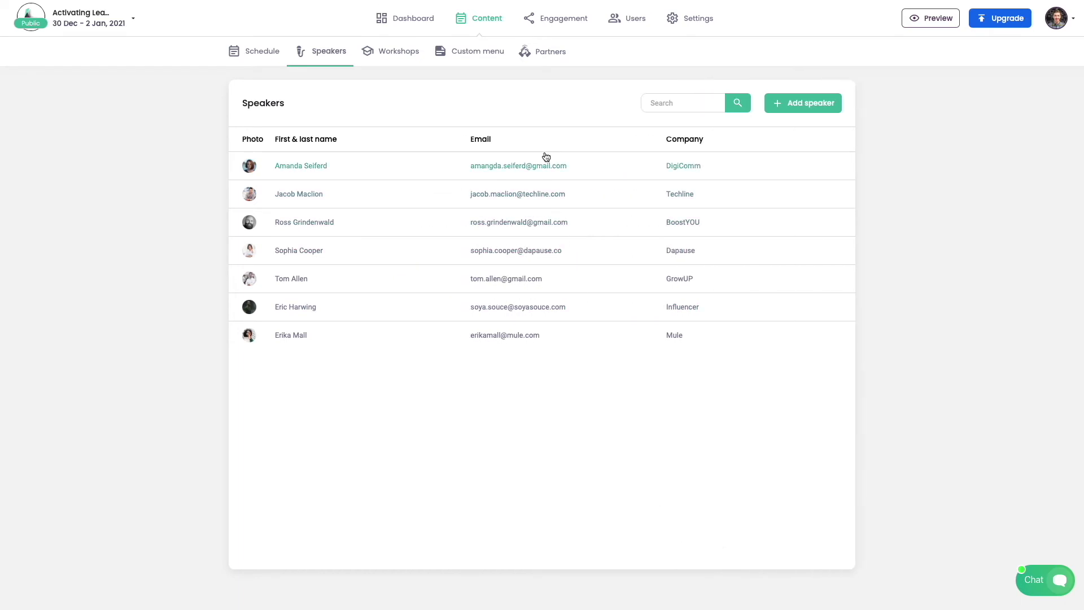
# Step: Start the first partner in Partners and upload Eventee_logo_512.png as its logo
pyautogui.click(534, 60)
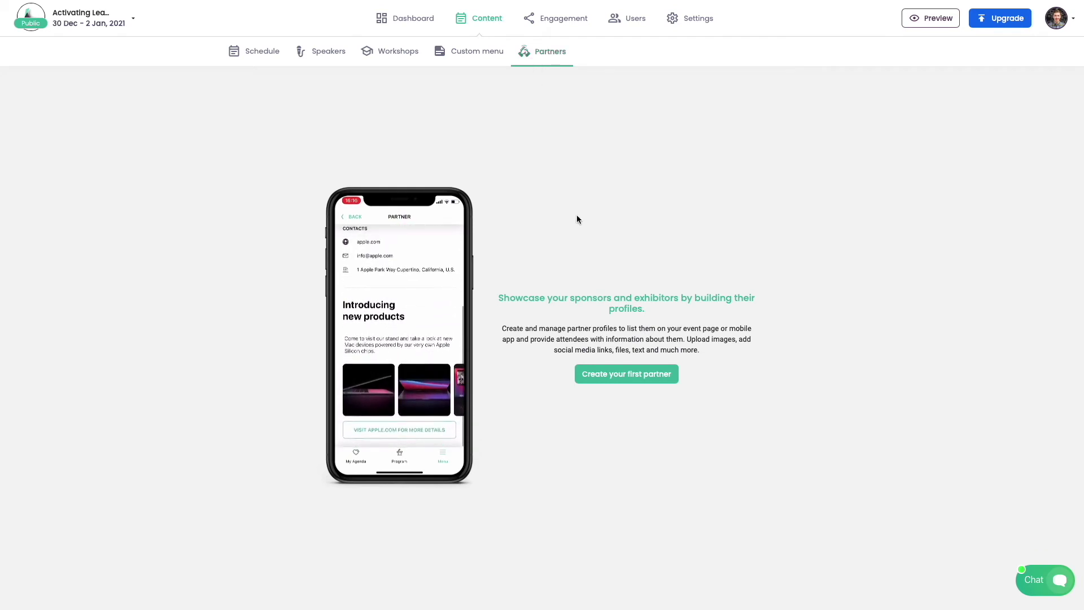
pyautogui.click(635, 375)
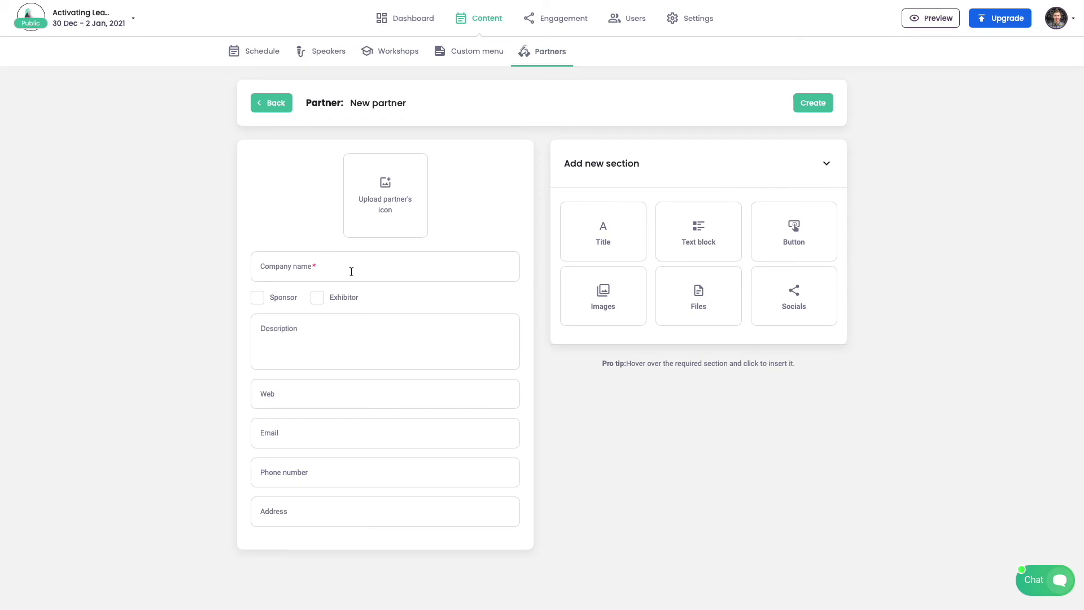
pyautogui.click(381, 208)
pyautogui.click(472, 235)
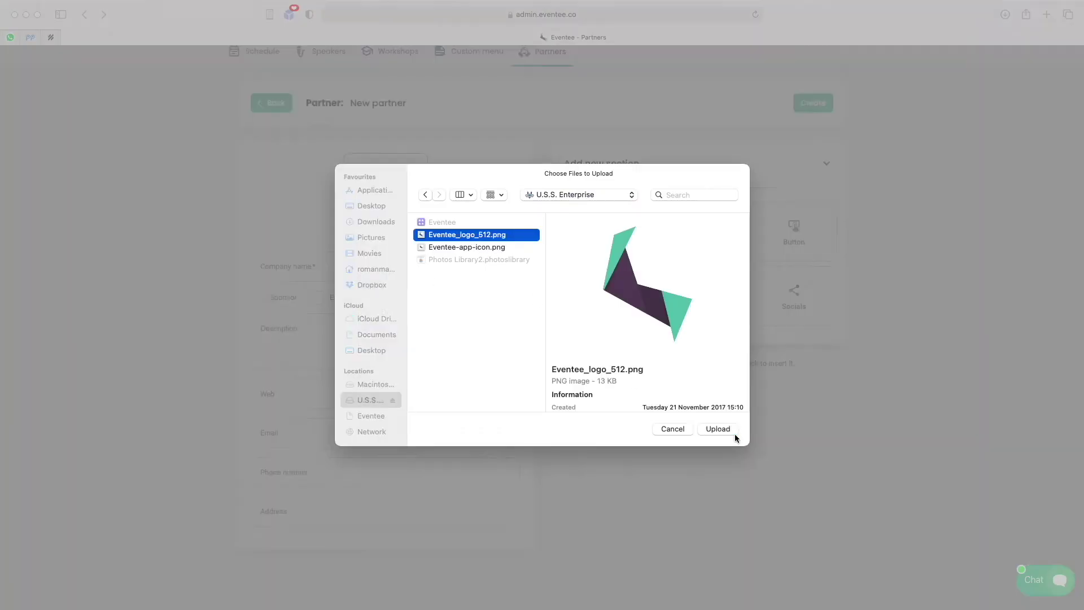
pyautogui.click(728, 430)
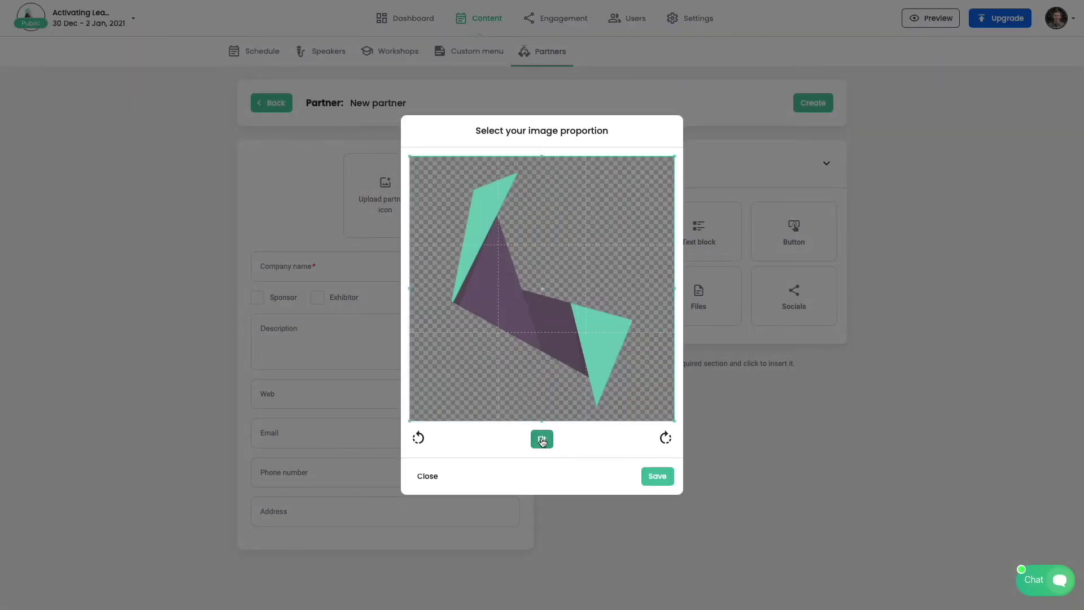
pyautogui.click(657, 470)
# Step: Name the partner 'Eventee' and mark it as an exhibitor, not a sponsor
pyautogui.click(366, 266)
pyautogui.write('Eventee')
pyautogui.click(283, 305)
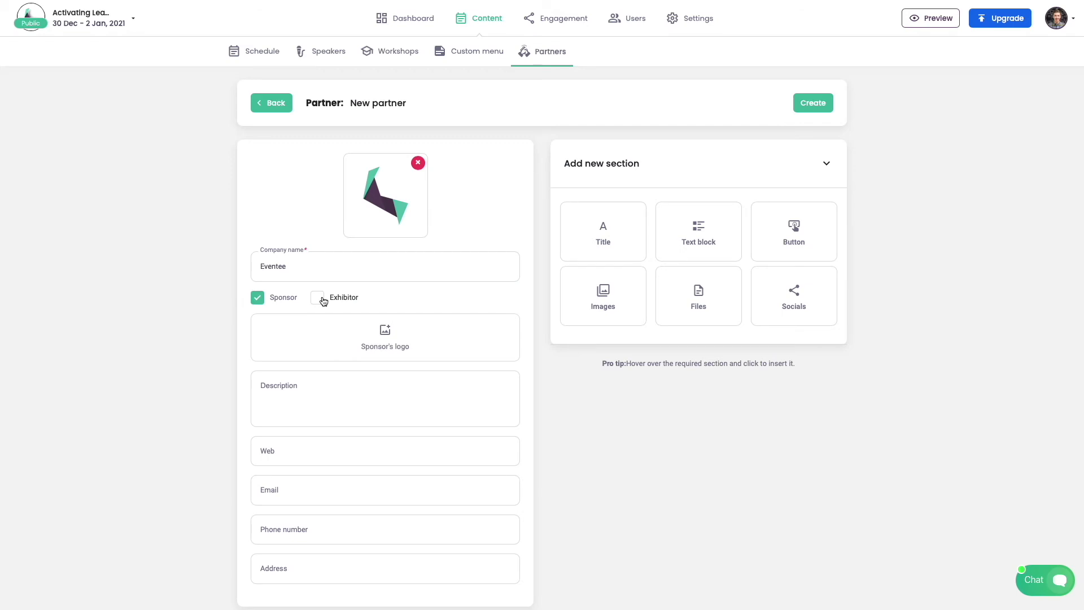
pyautogui.click(317, 298)
pyautogui.click(283, 297)
# Step: Paste a description, set website eventee.co and a contact e-mail, and create the partner
pyautogui.click(291, 328)
pyautogui.write('The most user-friendly solution for organizing conferences and engaging your audience via web or mobile app.')
pyautogui.click(283, 395)
pyautogui.write('eventee.co')
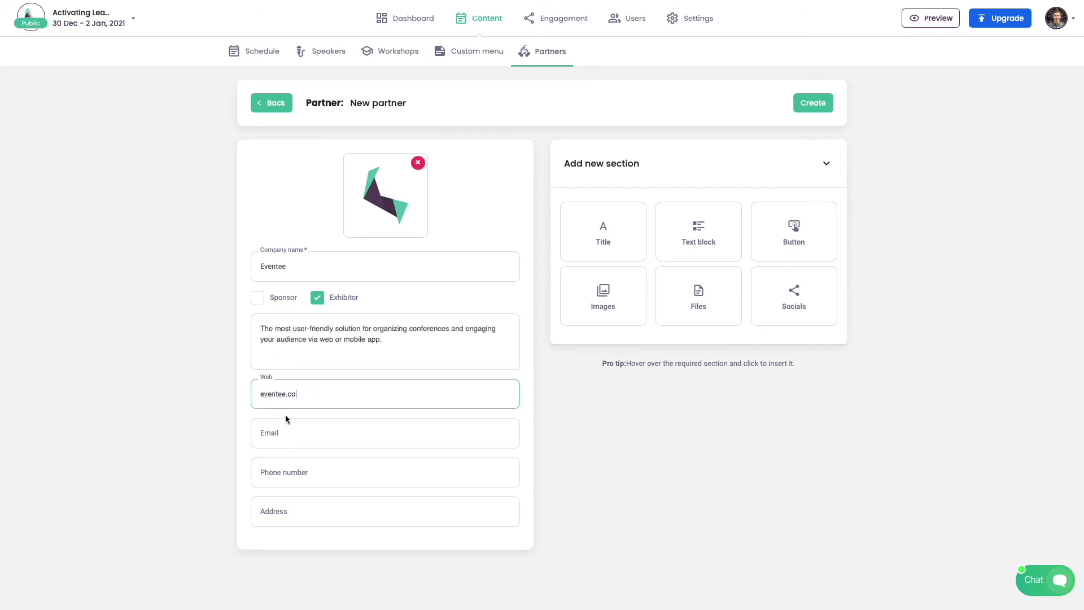
pyautogui.click(286, 431)
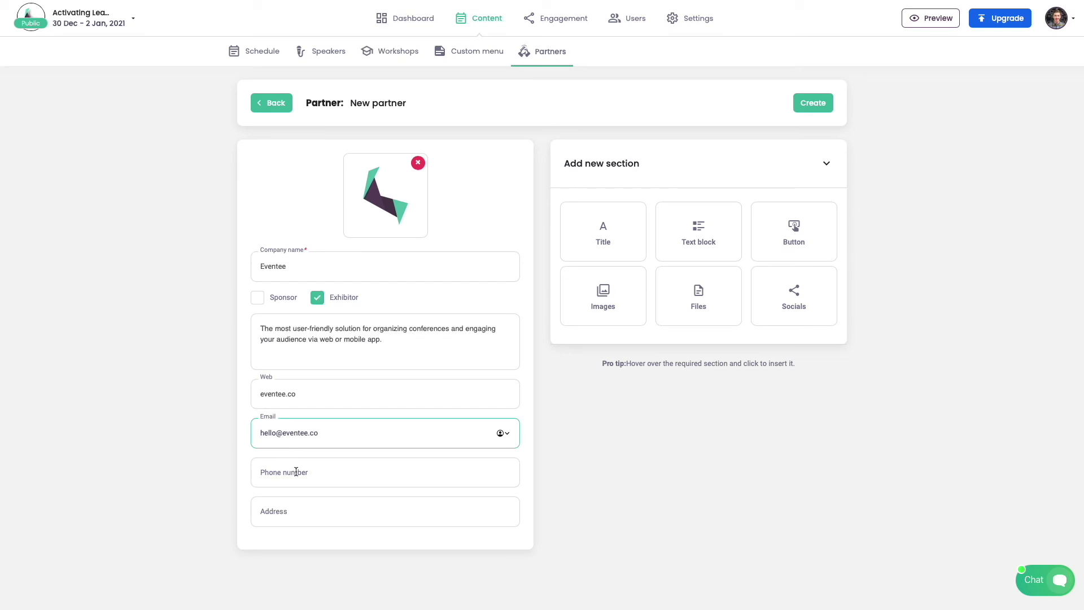
pyautogui.click(820, 108)
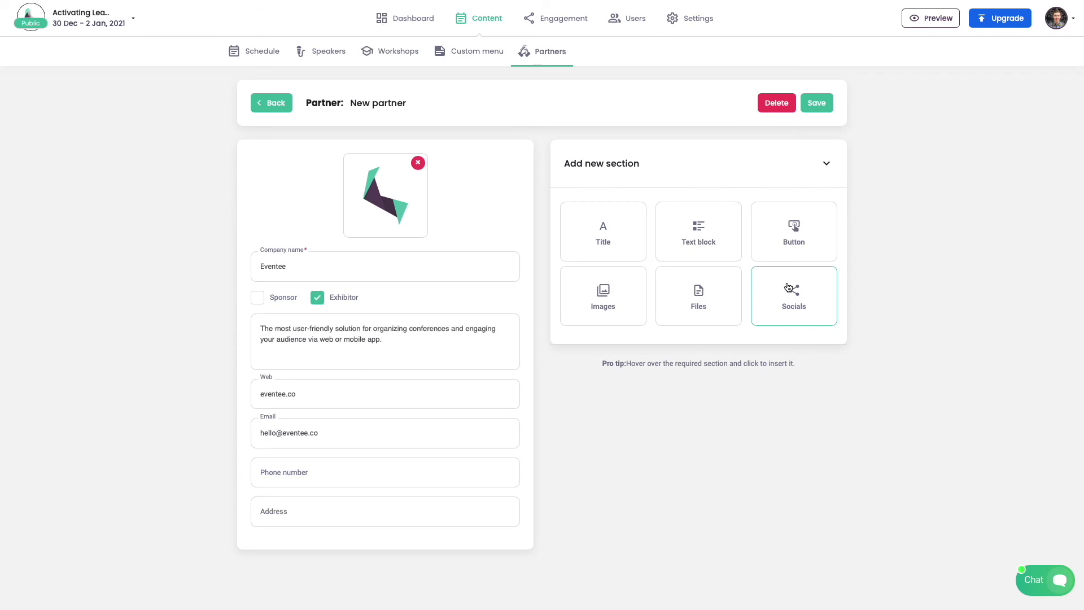
# Step: Add an Images section with the Agenda, Analytics and livepolling screenshots
pyautogui.click(640, 289)
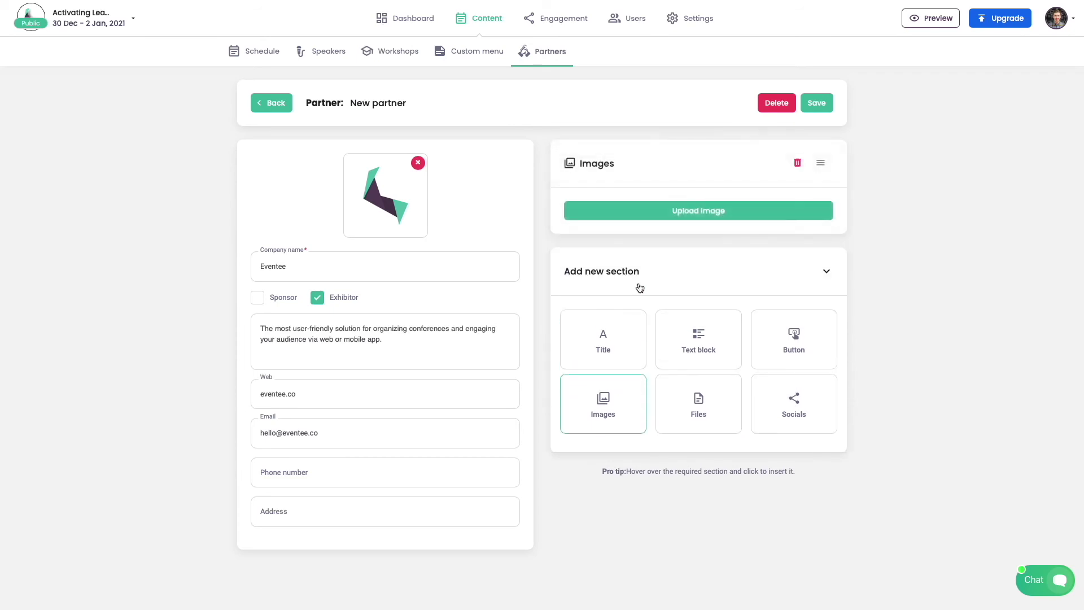
pyautogui.click(658, 220)
pyautogui.click(719, 445)
pyautogui.click(680, 286)
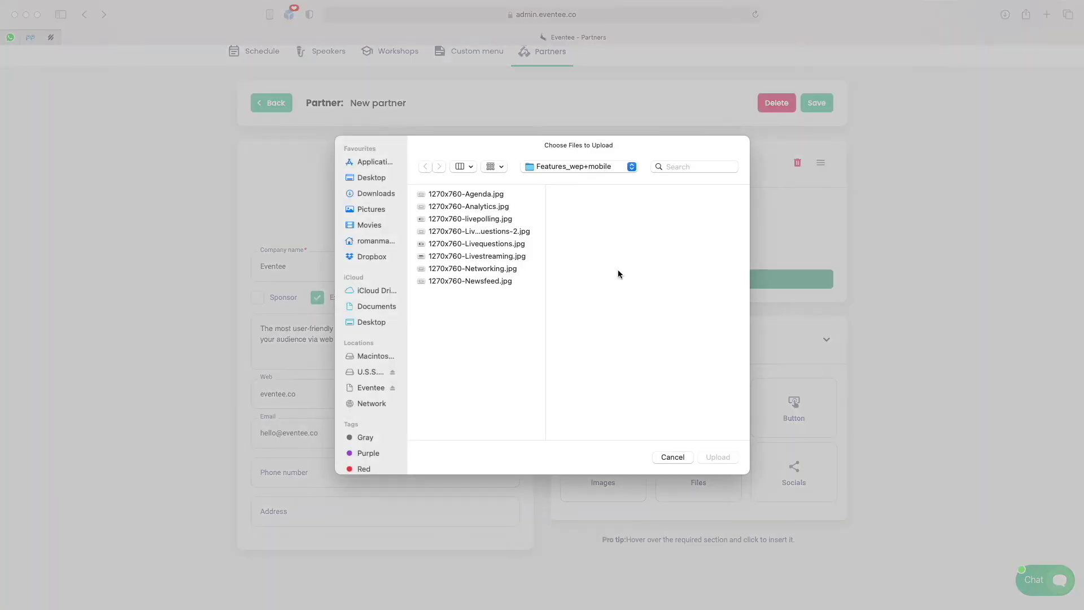
pyautogui.click(469, 206)
pyautogui.click(717, 457)
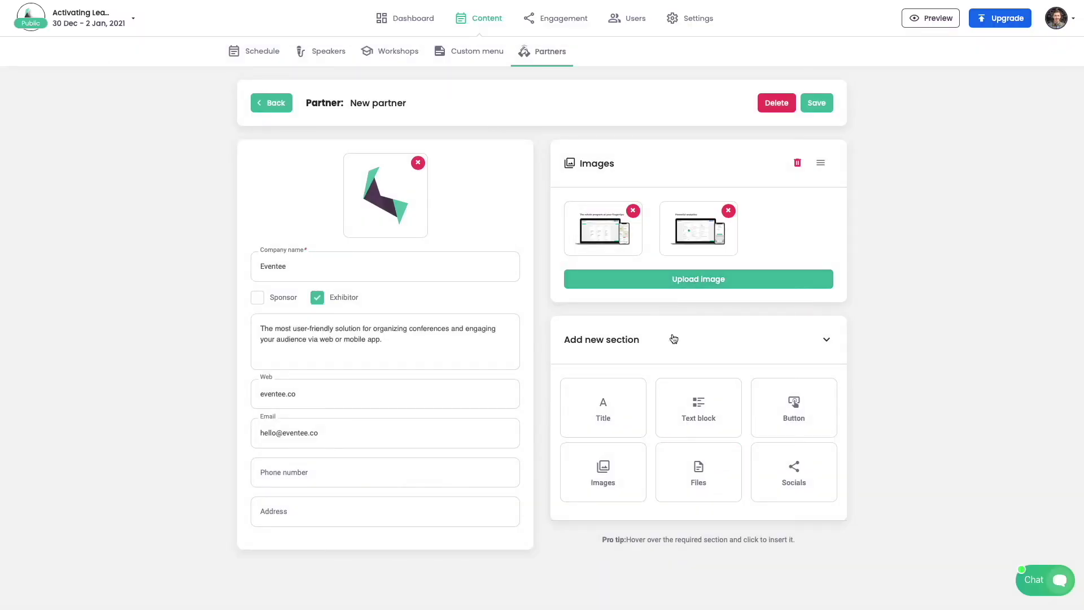
pyautogui.click(587, 279)
pyautogui.press('Down')
pyautogui.click(718, 470)
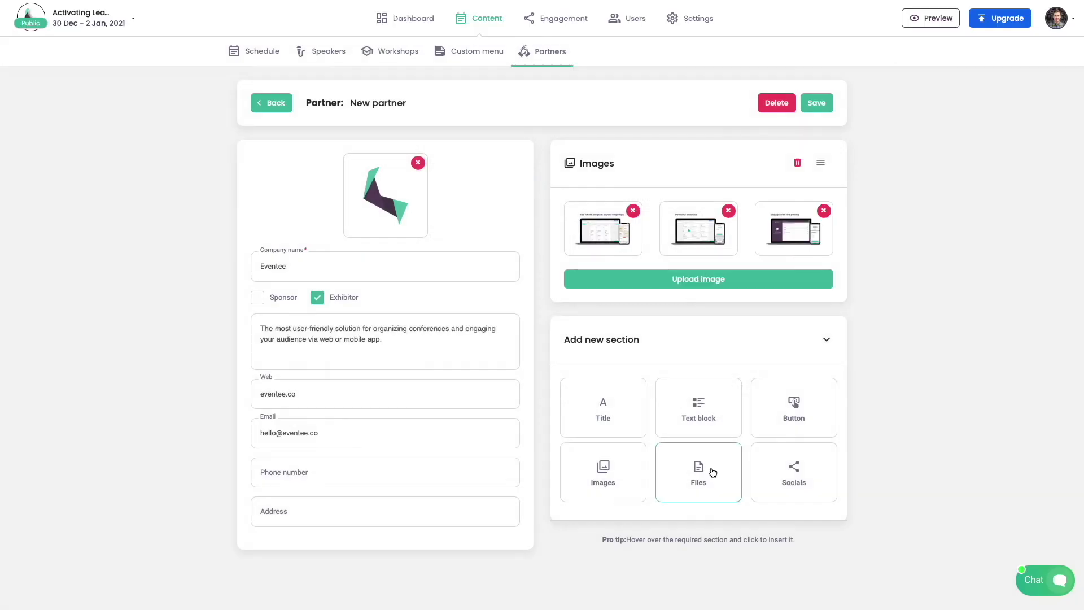
# Step: Add a 'Gallery' title section above the images and save the partner
pyautogui.click(613, 412)
pyautogui.click(617, 347)
pyautogui.write('Gallery')
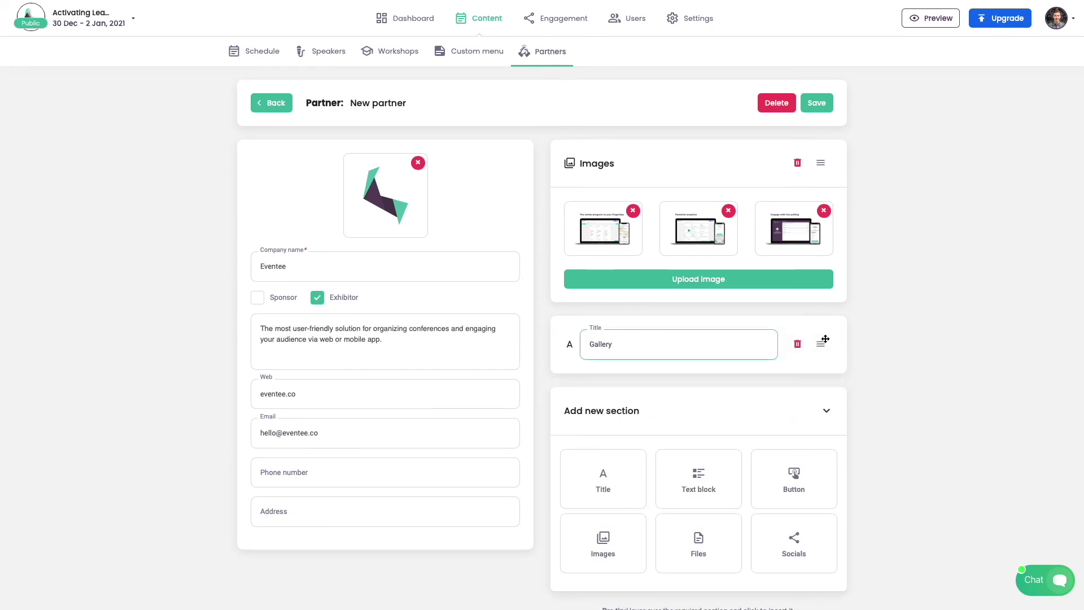
pyautogui.moveTo(821, 344); pyautogui.dragTo(822, 154)
pyautogui.click(819, 103)
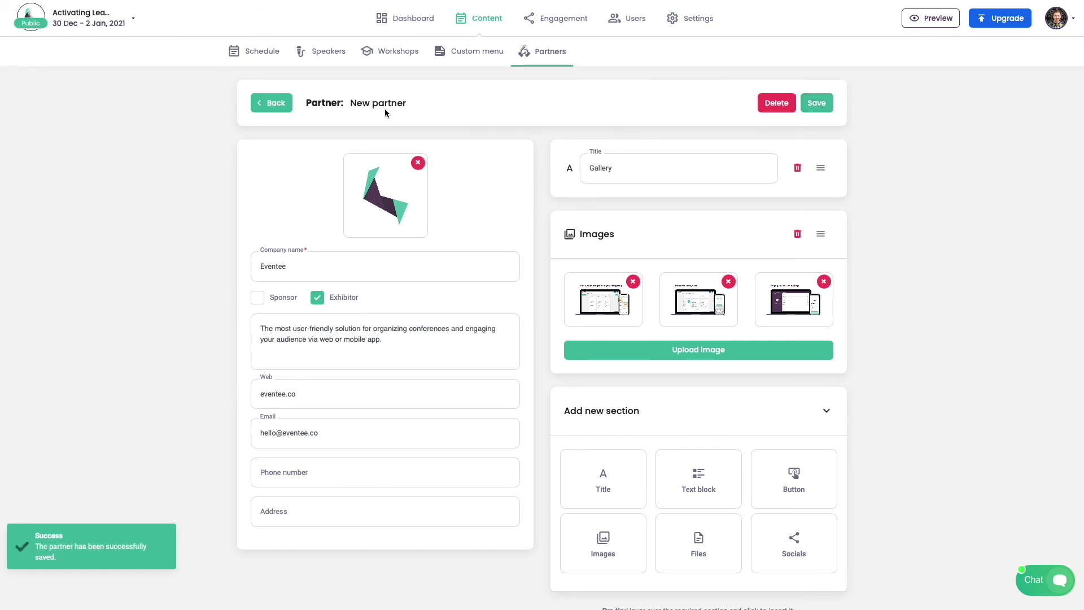
# Step: Return to the partners list and check the phone preview option
pyautogui.click(270, 103)
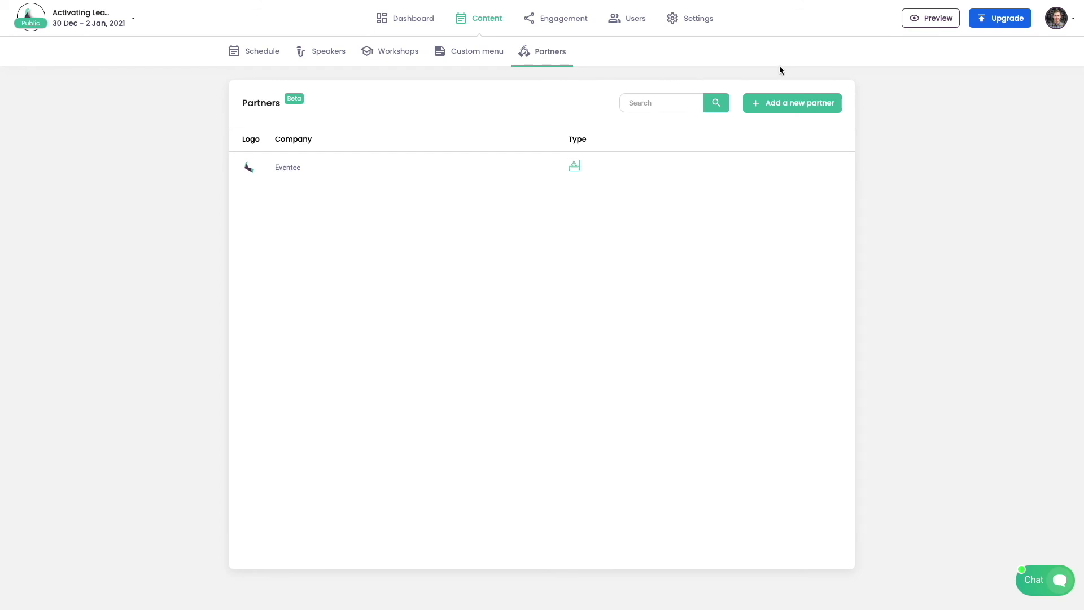
pyautogui.click(938, 21)
# Step: Open the public event website via the URL in Settings > Website
pyautogui.click(688, 26)
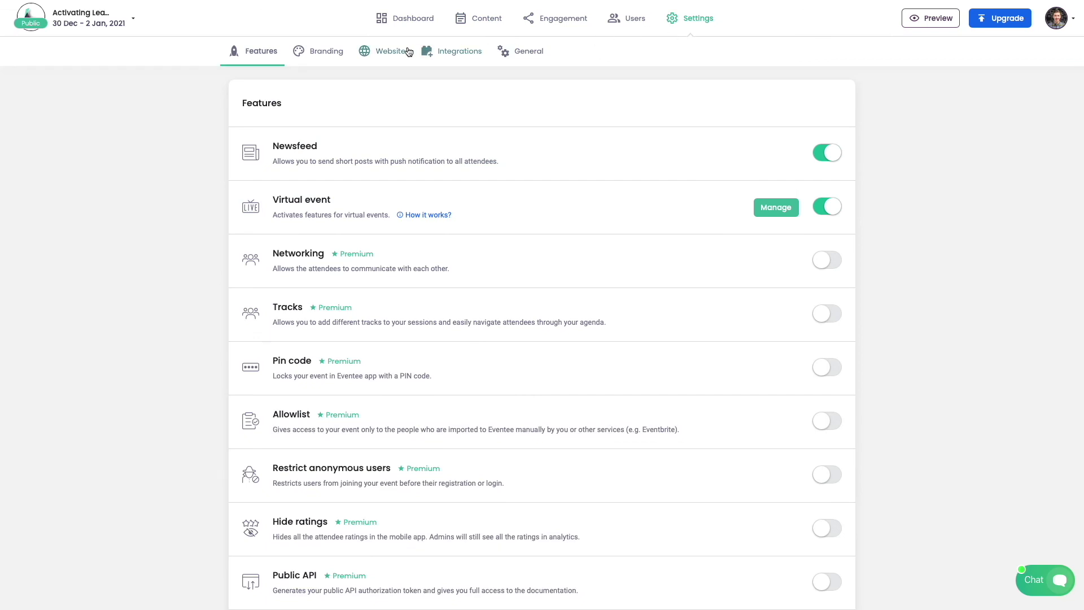
pyautogui.click(389, 51)
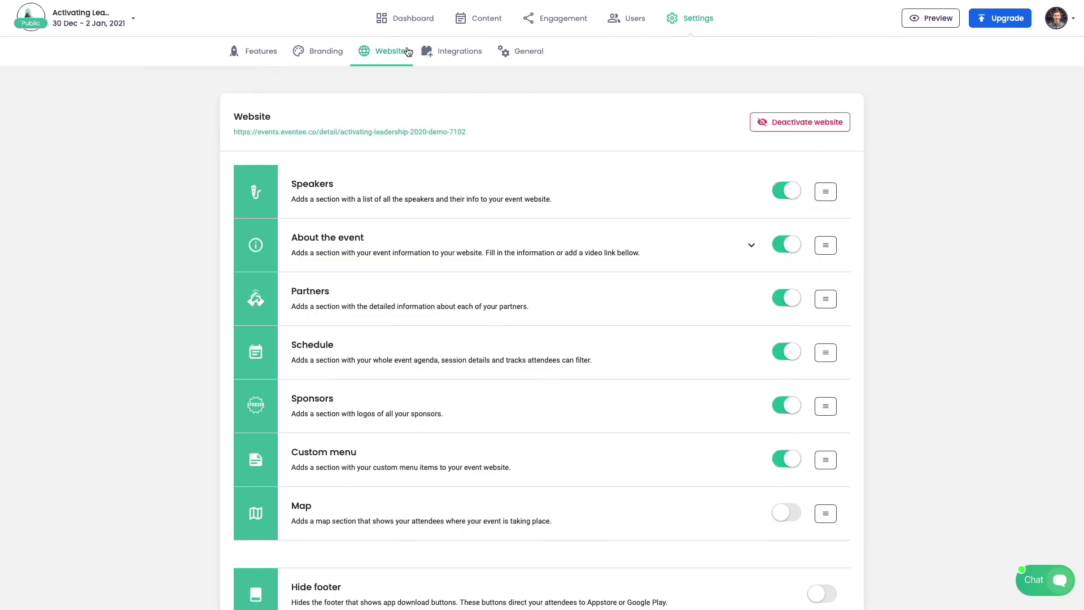
pyautogui.click(390, 132)
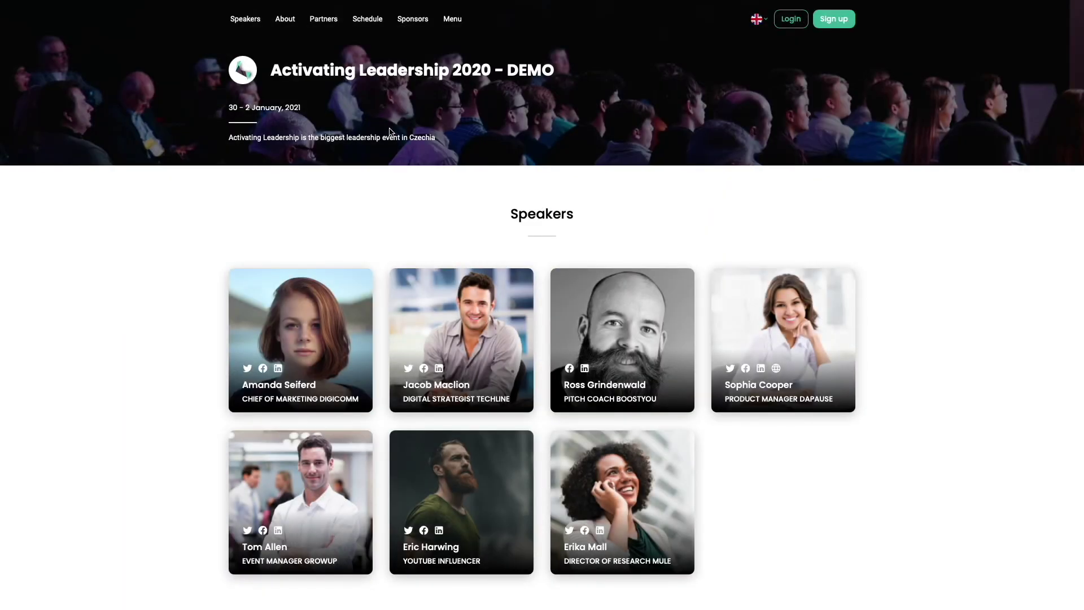